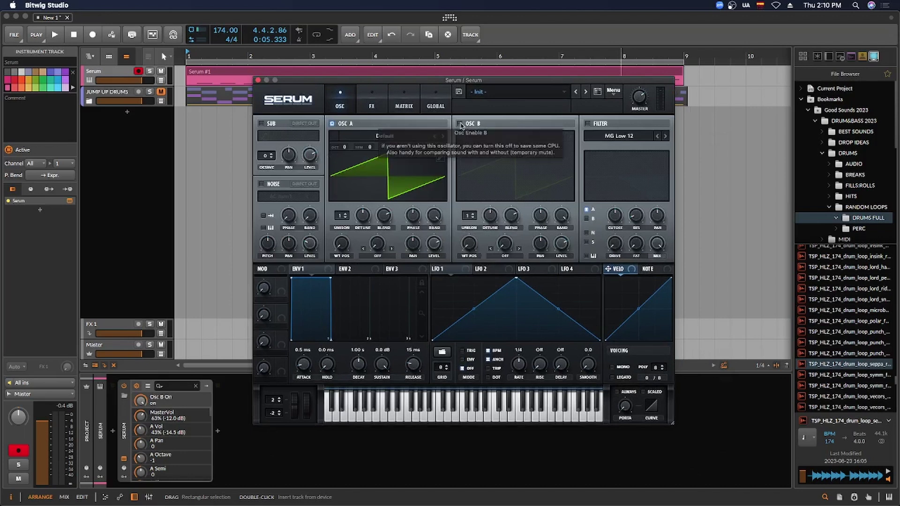
Enable oscillator B, set both oscillators' octaves to -1, and set oscillator B's semitones to +4
click(460, 124)
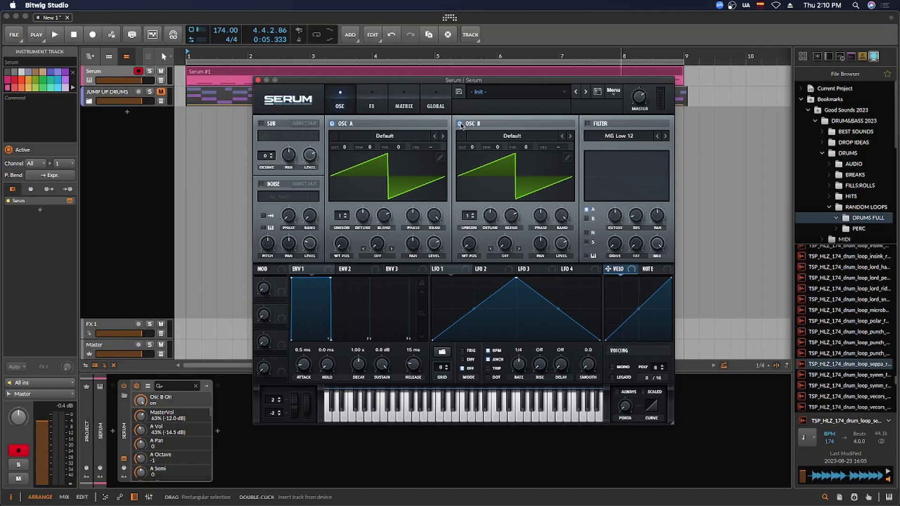
click(434, 216)
click(563, 216)
click(345, 149)
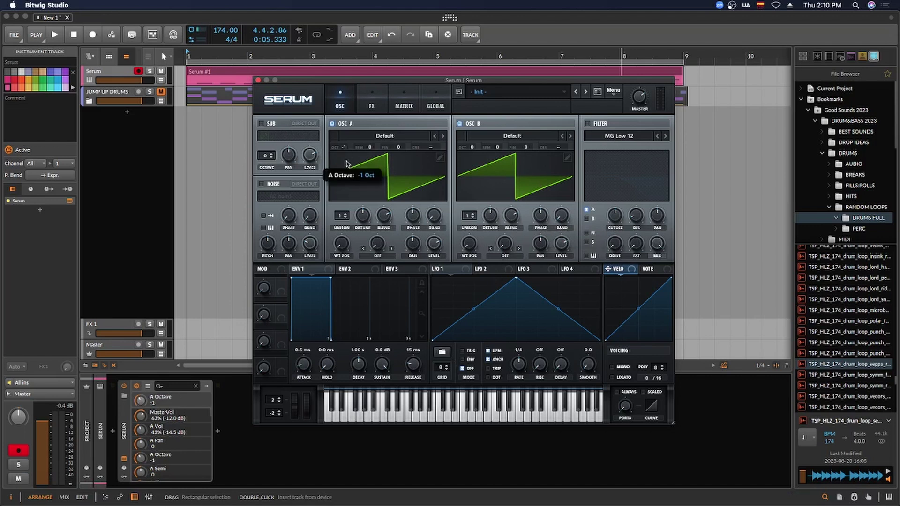
drag(472, 152, 505, 133)
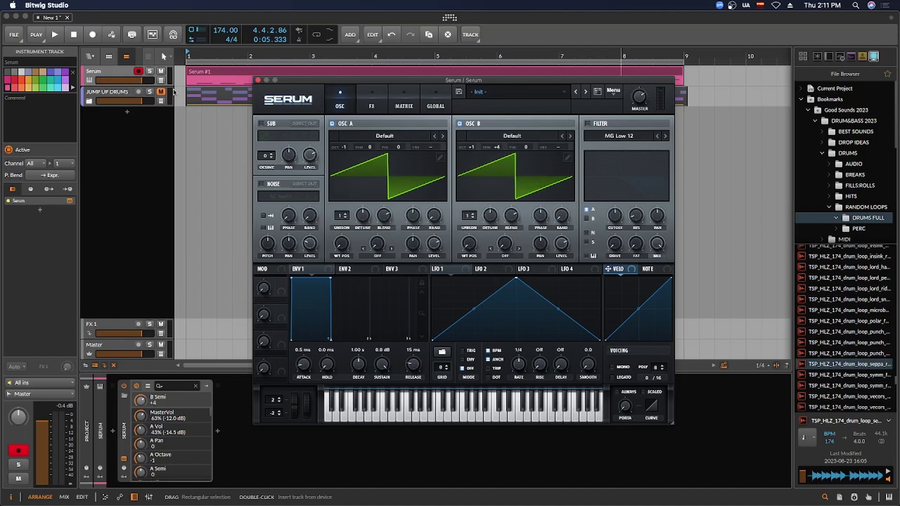
Audition a few notes and lower oscillator B's level to 0%
key(a)
key(f)
key(d)
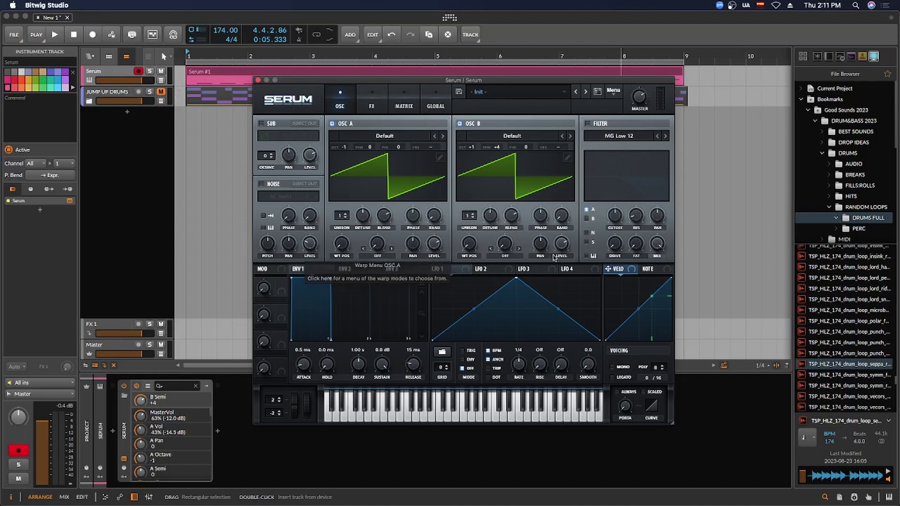
drag(562, 243, 528, 306)
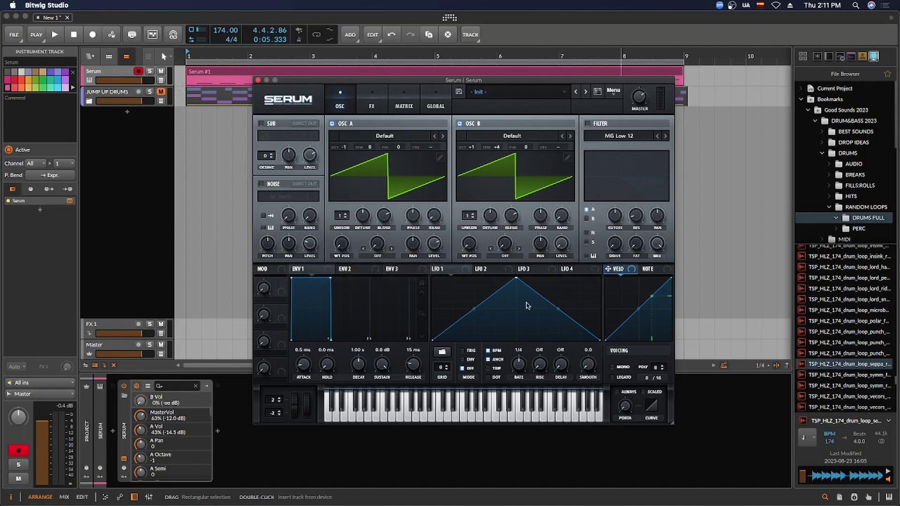
Set oscillator A's warp mode to FM (From B) with a warp amount of 45%
click(377, 256)
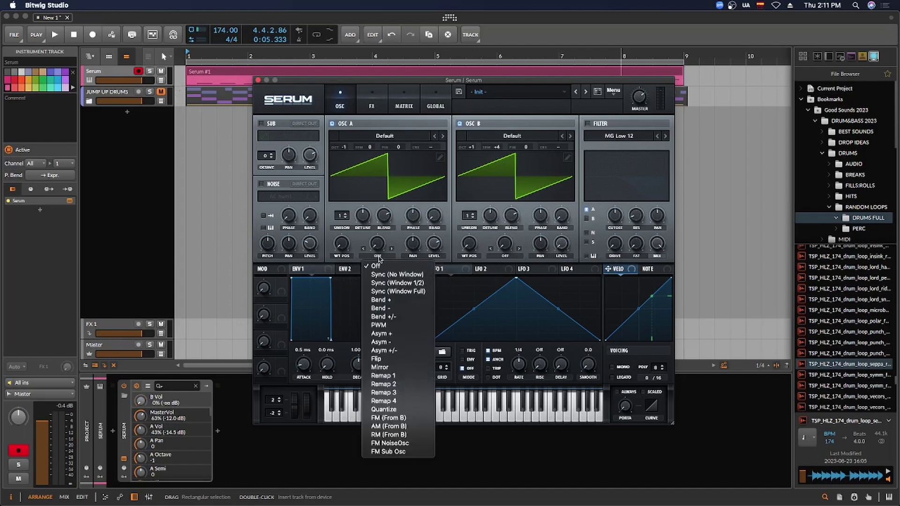
click(397, 419)
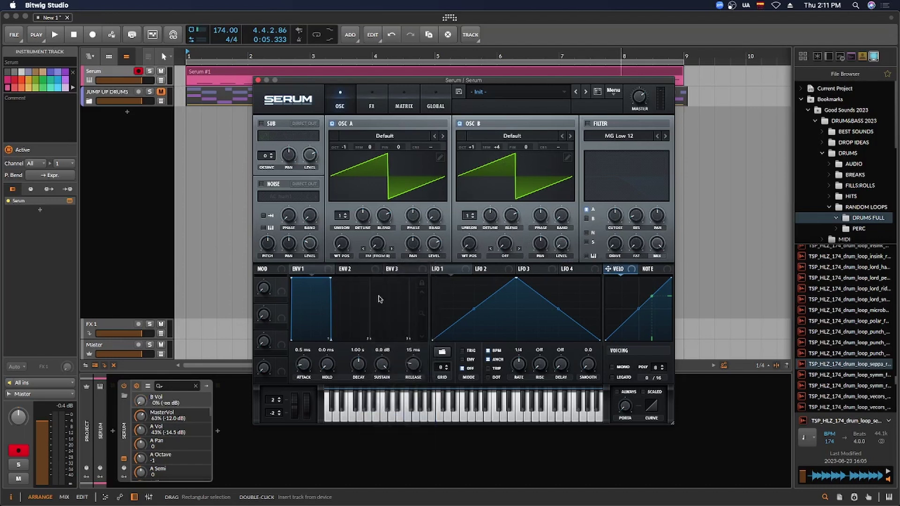
click(378, 244)
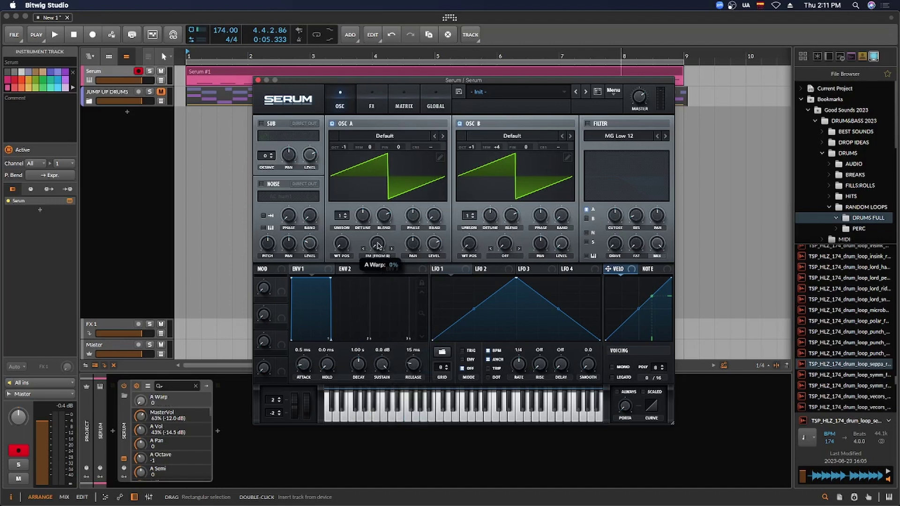
drag(378, 245, 388, 207)
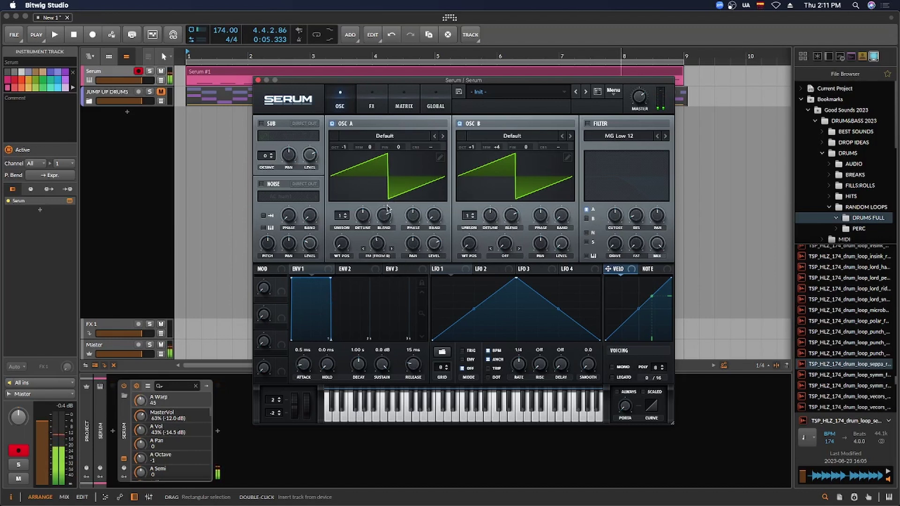
drag(374, 254, 379, 246)
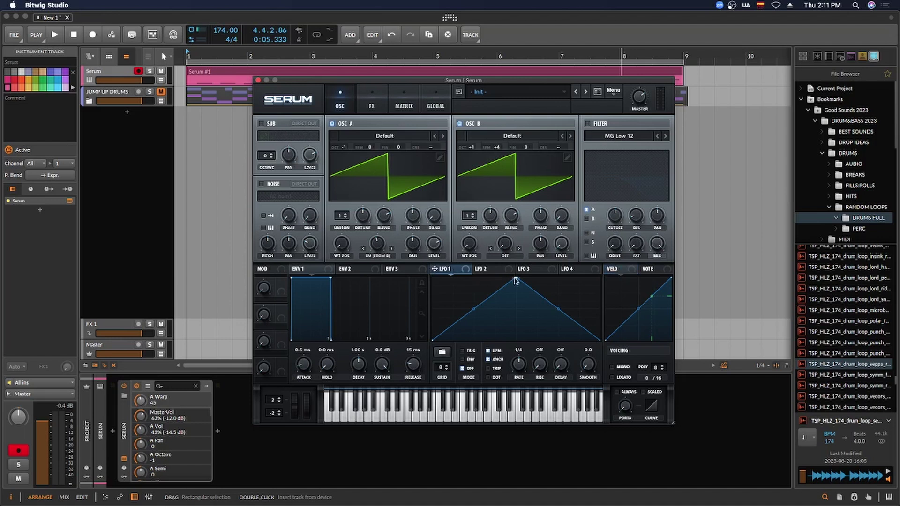
Reshape LFO 1 with an earlier peak and curved rise, and assign it to oscillator A's level at 45% in Env mode
drag(516, 280, 493, 276)
drag(464, 310, 465, 319)
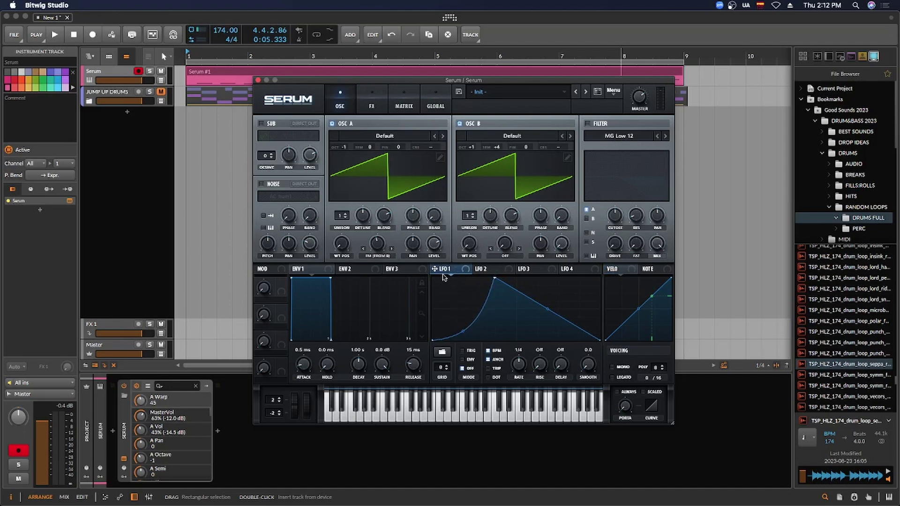
mouse_move(435, 242)
mouse_down()
mouse_move(434, 279)
mouse_move(434, 242)
mouse_up()
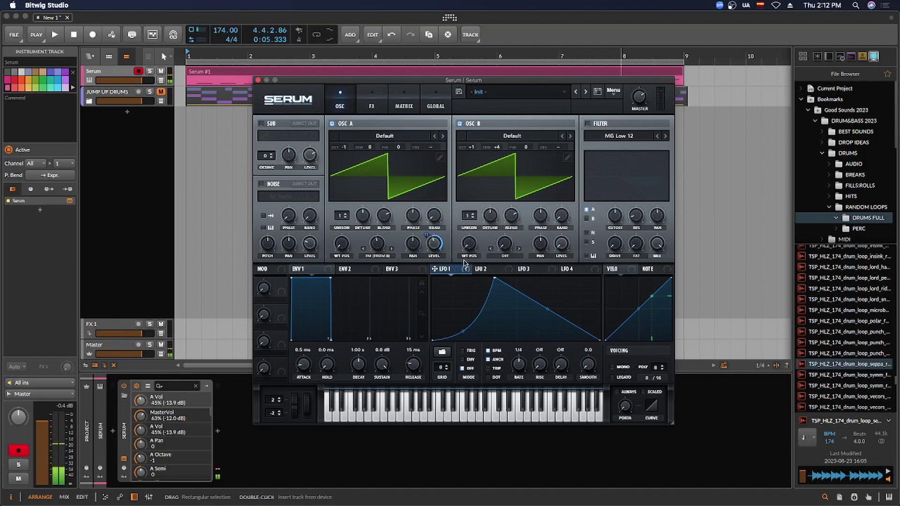
click(462, 359)
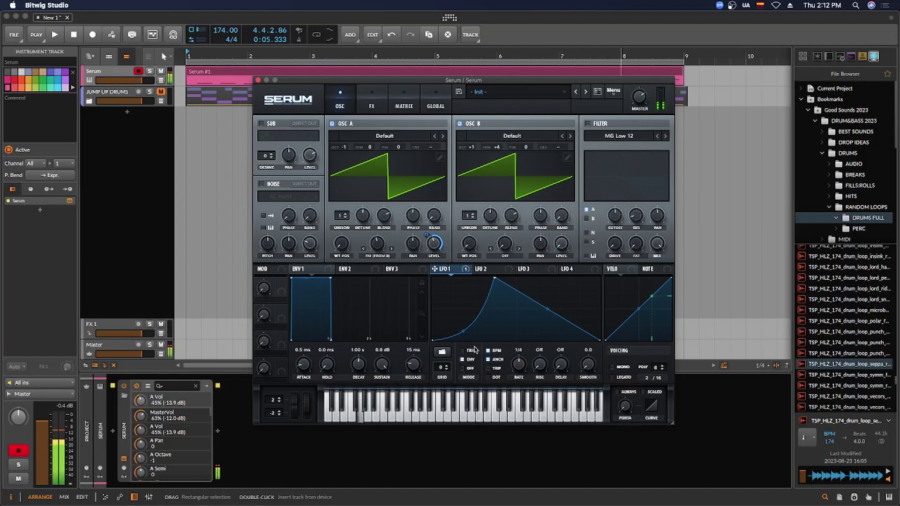
mouse_move(475, 349)
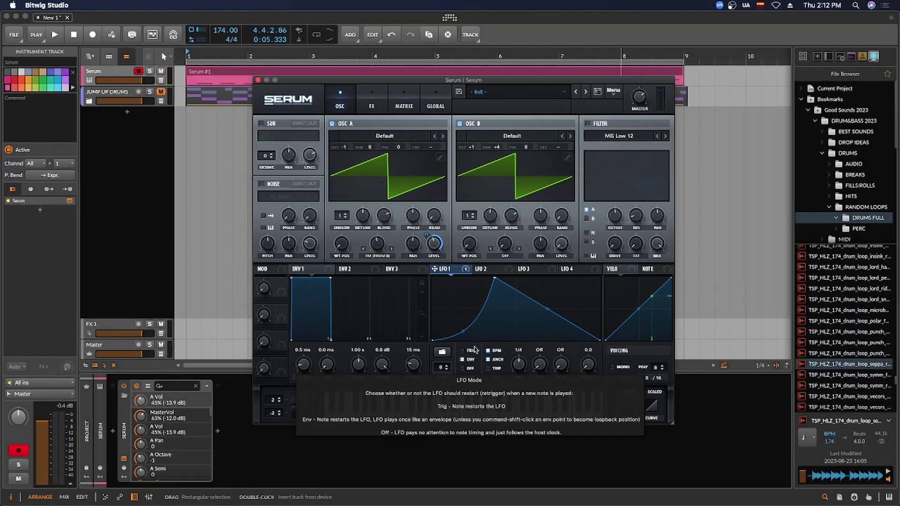
Enable the filter with the MG Low 18 type and modulate its cutoff with LFO 1
click(588, 124)
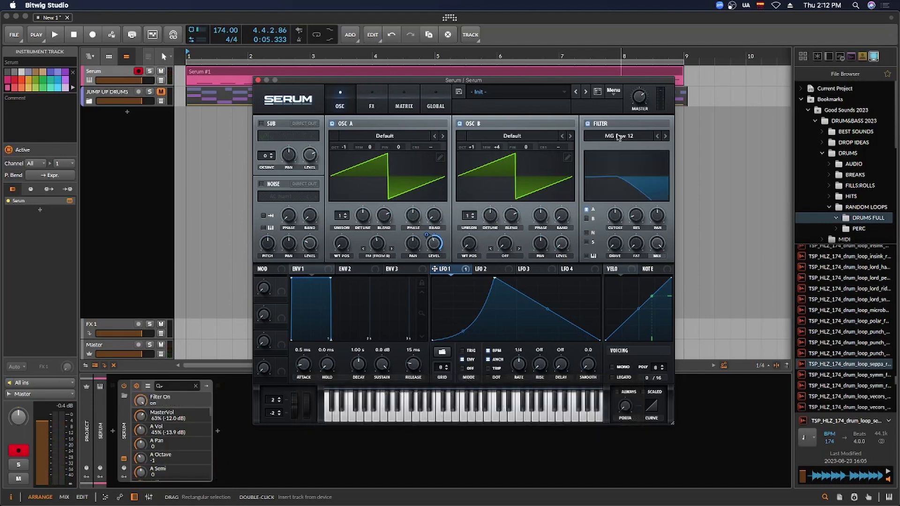
click(665, 137)
drag(453, 272, 600, 227)
Set oscillator B's warp to FM Sub Osc at 30%, with the sub oscillator enabled at octave 3
click(506, 257)
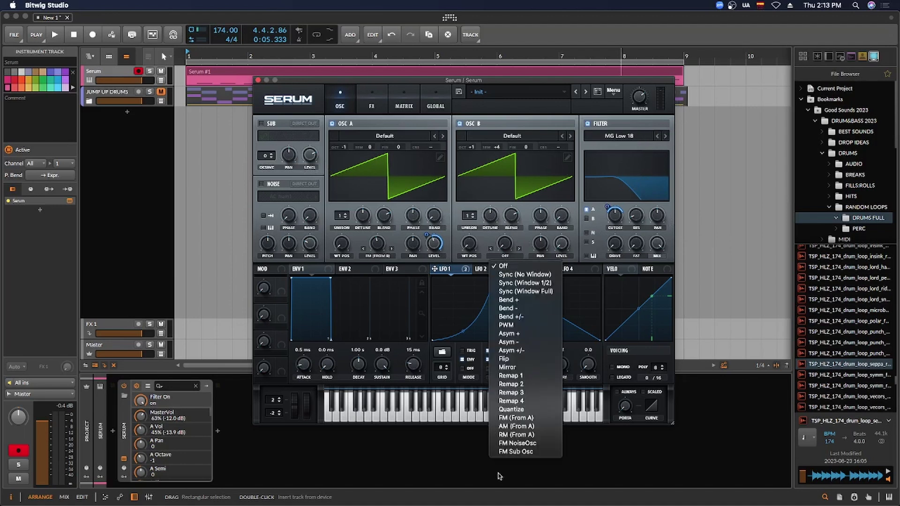
click(527, 452)
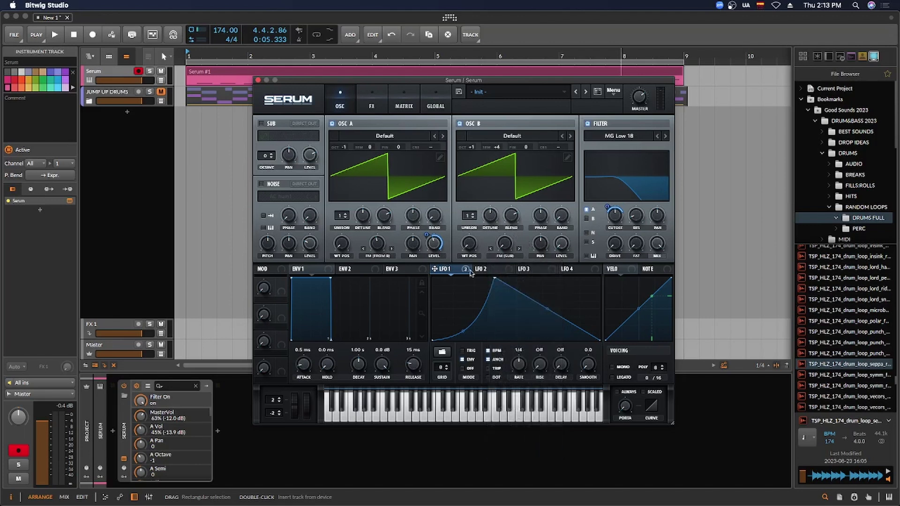
click(261, 124)
click(266, 155)
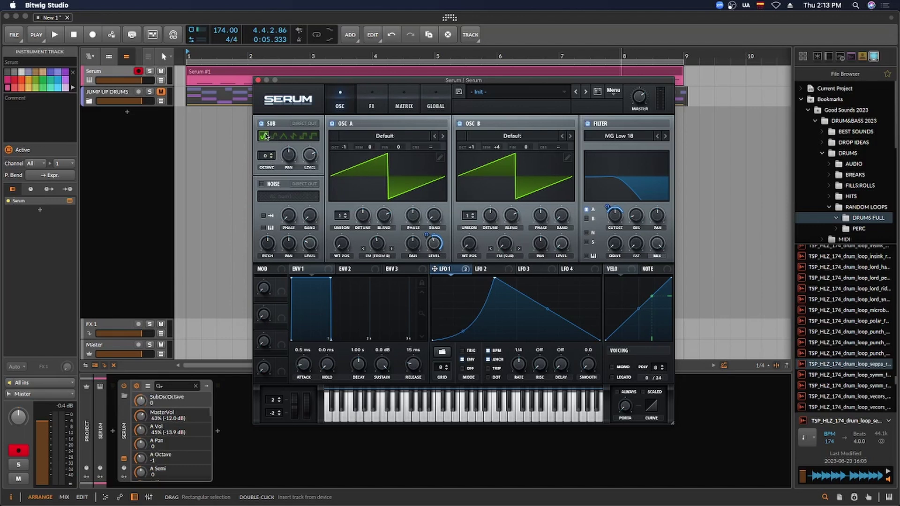
drag(266, 156, 280, 253)
drag(512, 221, 508, 246)
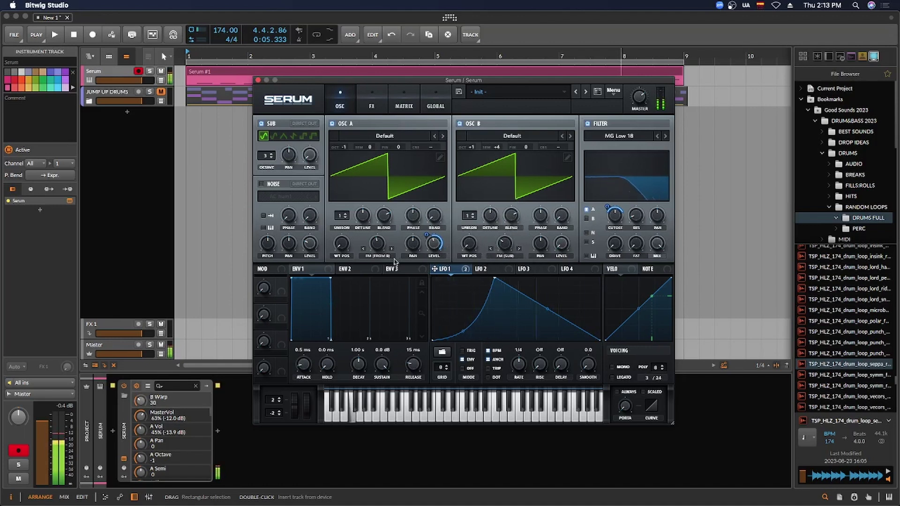
Enable the noise oscillator with LFO 1 modulating its level, and turn on filter key tracking
click(309, 244)
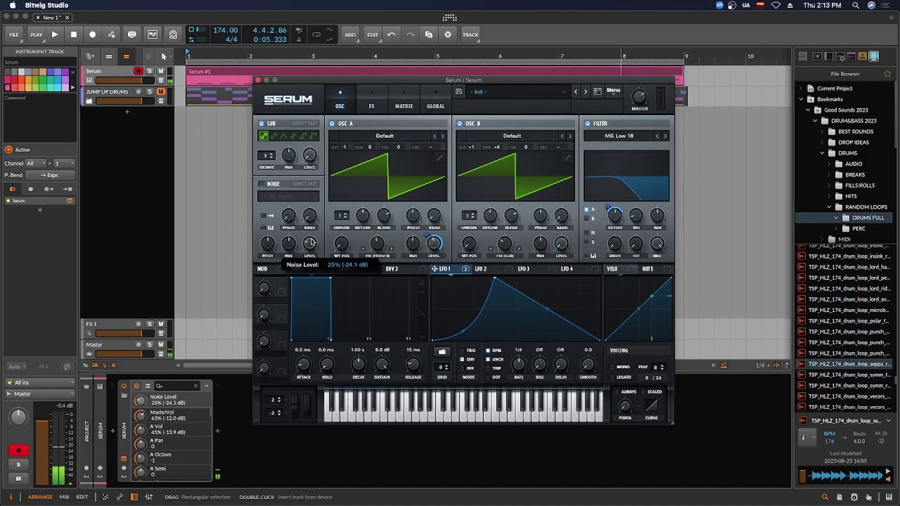
click(261, 184)
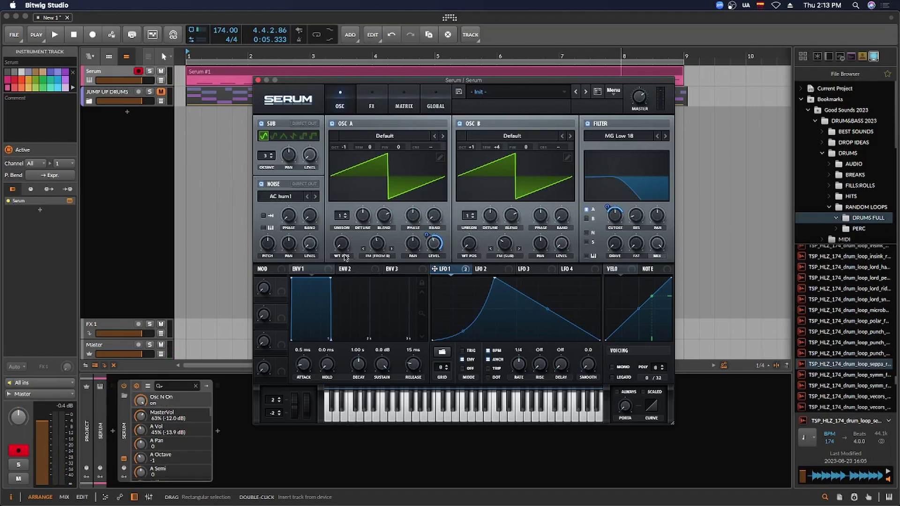
drag(450, 271, 298, 266)
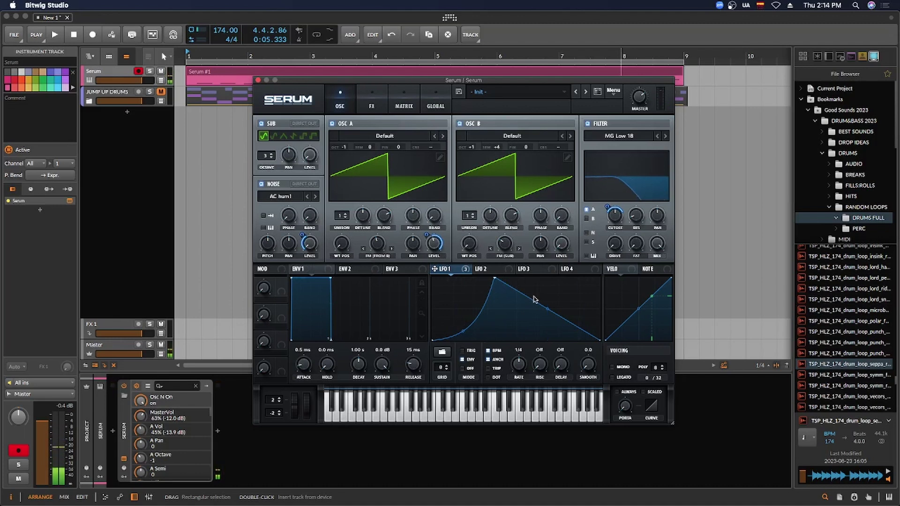
click(586, 255)
Fine-tune the FM warp amounts to 47% for oscillator A and 25% for oscillator B
click(380, 241)
drag(380, 241, 382, 245)
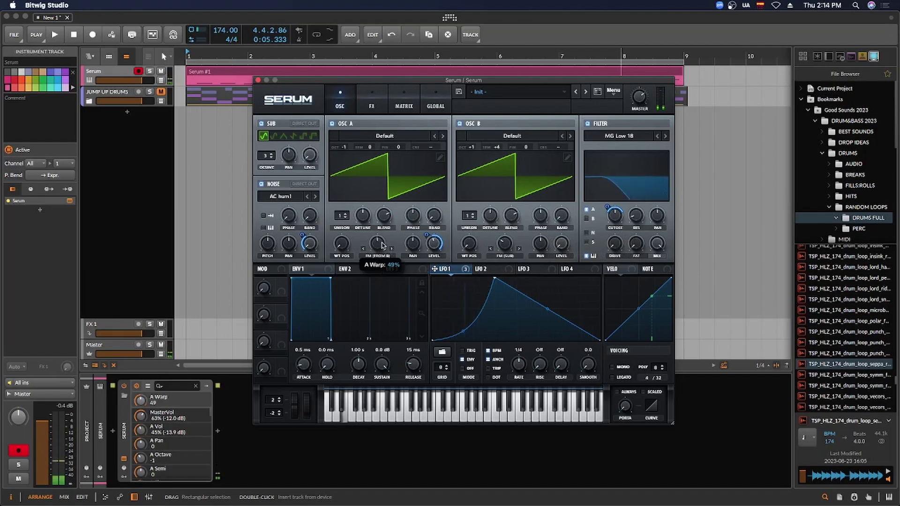
click(507, 249)
drag(506, 250, 506, 253)
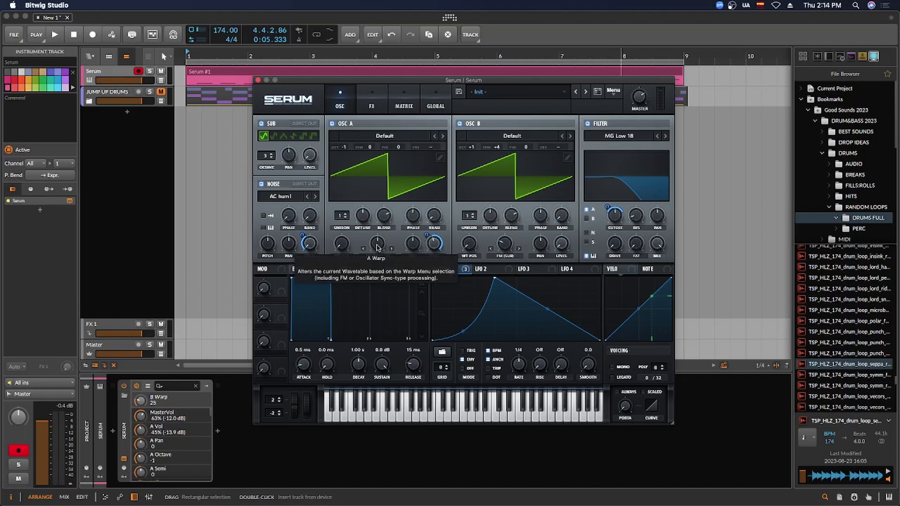
scroll(377, 247, up, 5)
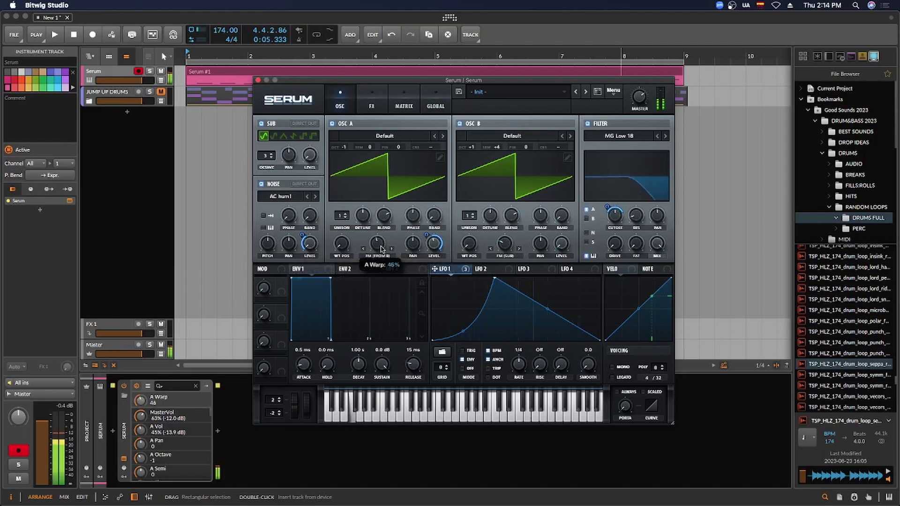
scroll(381, 248, up, 1)
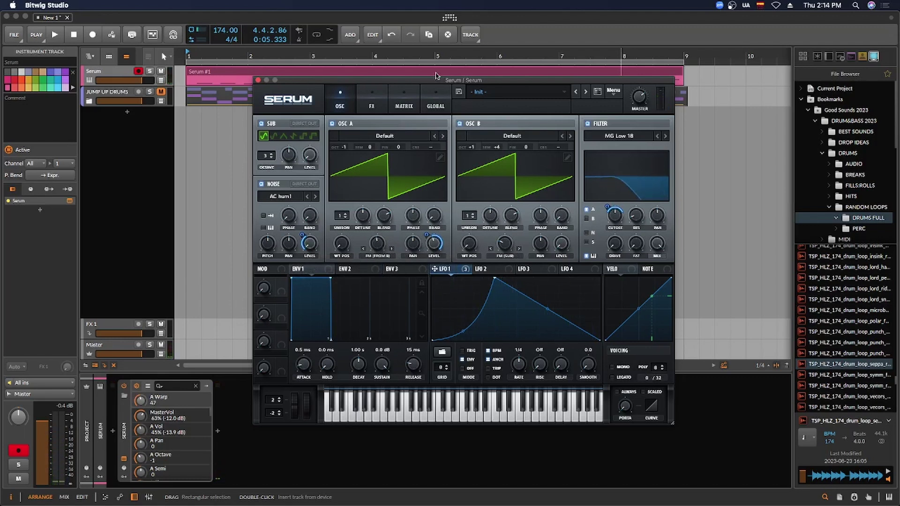
Add a SoftClip Distortion effect with drive at 72 and LFO 1 modulating the drive
click(382, 109)
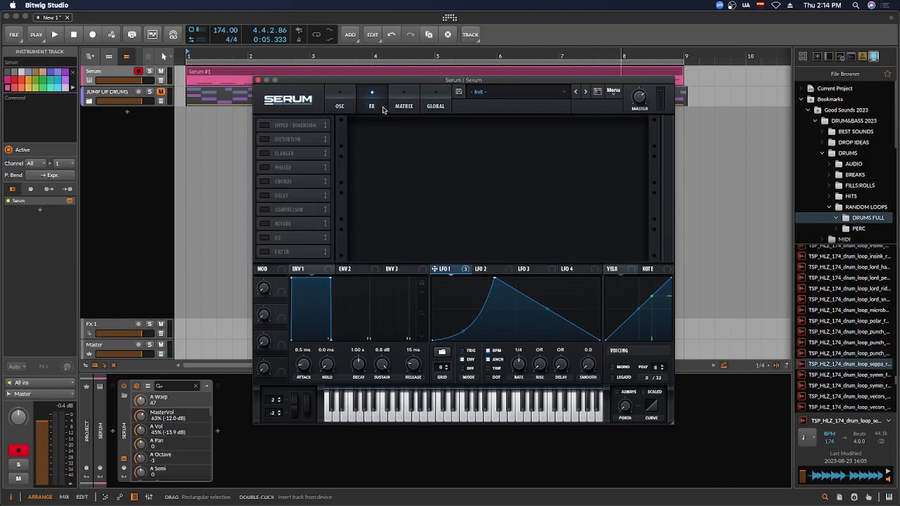
click(264, 140)
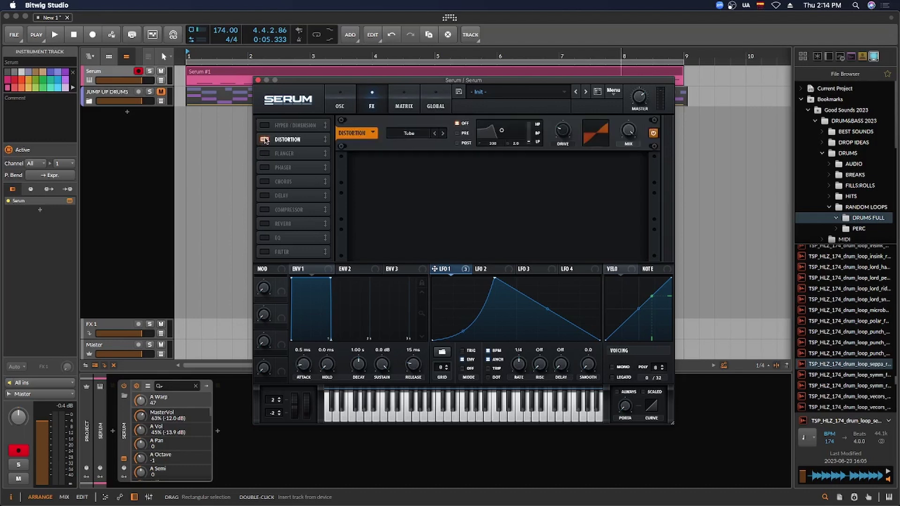
drag(561, 136, 570, 102)
drag(463, 271, 558, 134)
drag(565, 132, 558, 122)
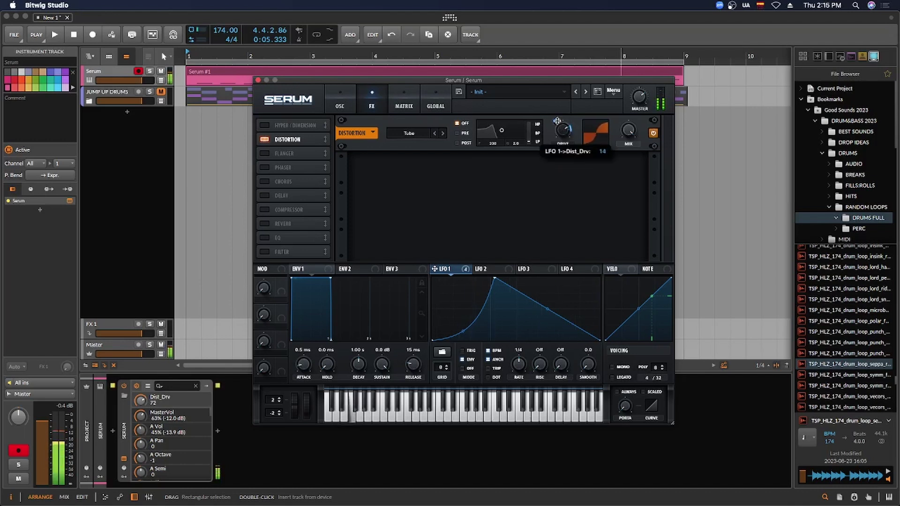
click(413, 134)
click(415, 153)
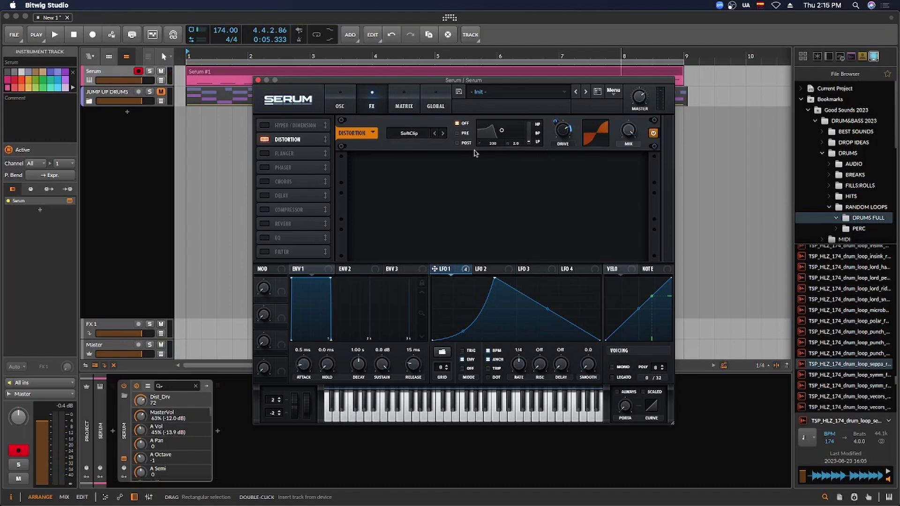
Enable the Chorus effect, lower its rate and both delay times, and set its depth to 6.6
click(275, 181)
drag(400, 170, 399, 251)
click(459, 168)
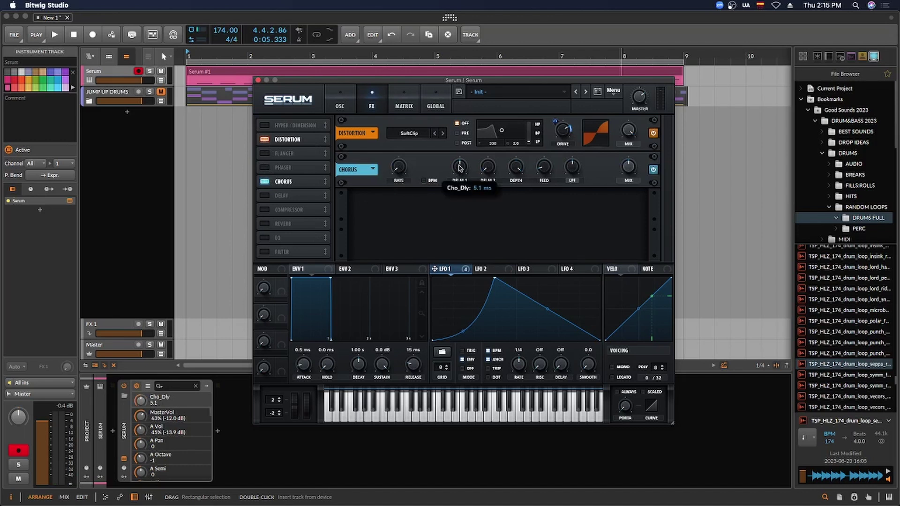
drag(459, 167, 513, 214)
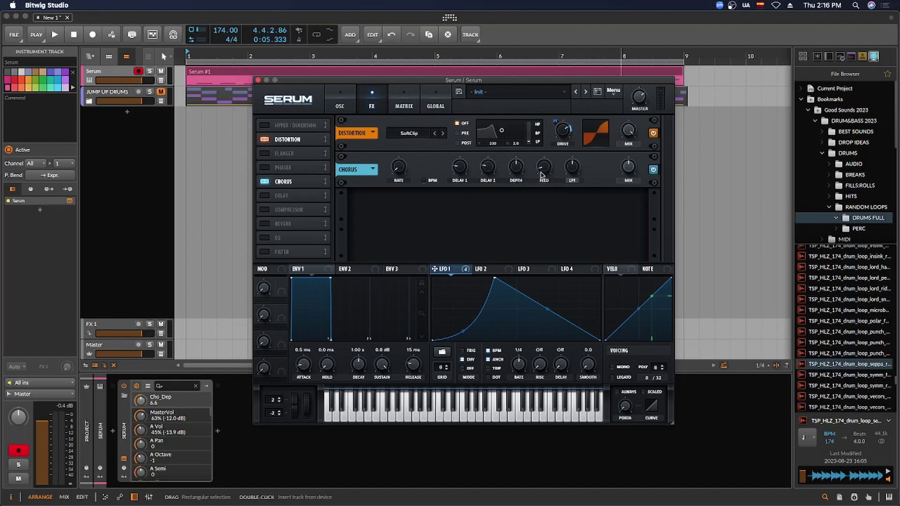
Raise the chorus feedback, set its low-pass filter to 443, and reduce its mix to 17%
click(543, 170)
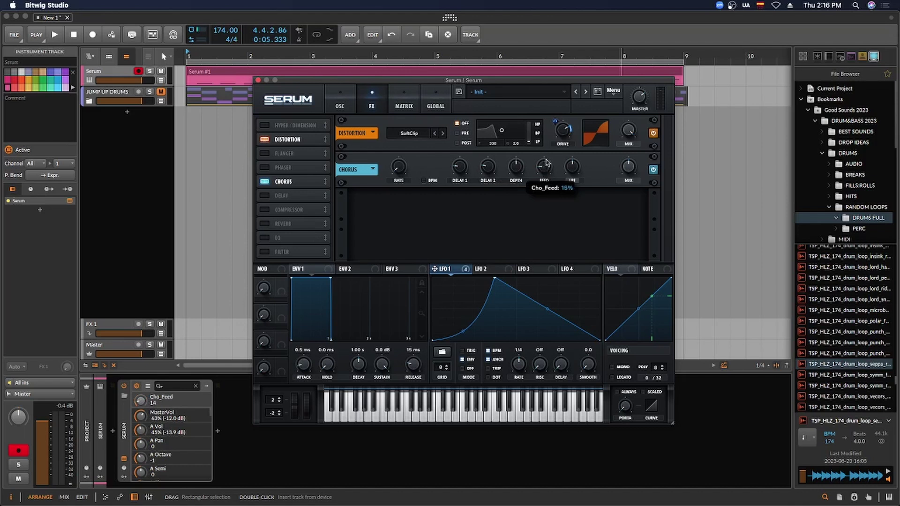
drag(546, 162, 570, 181)
click(571, 165)
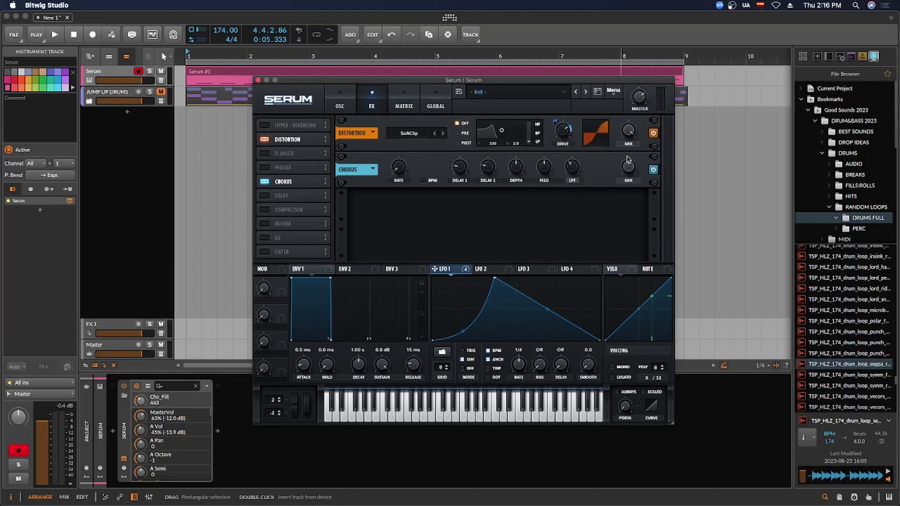
drag(628, 167, 614, 190)
Enable the Compressor effect and set its gain to 9.9 dB
click(264, 210)
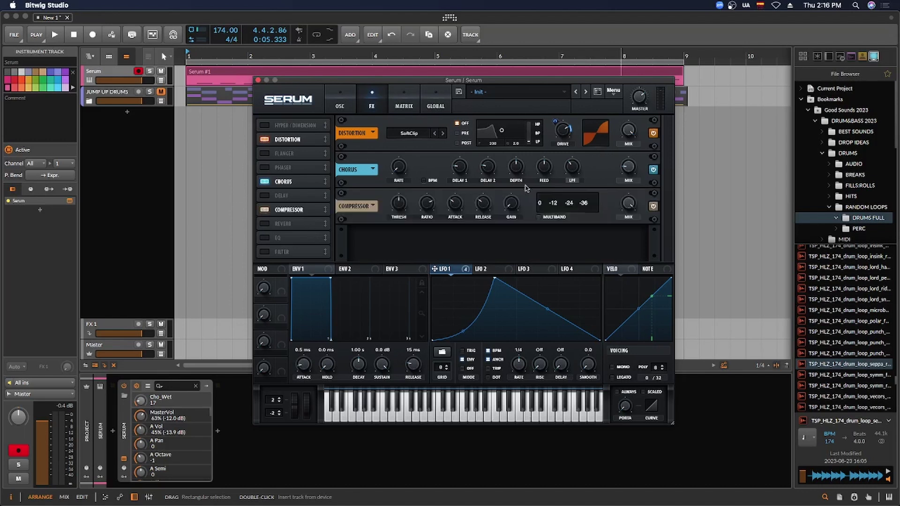
click(516, 208)
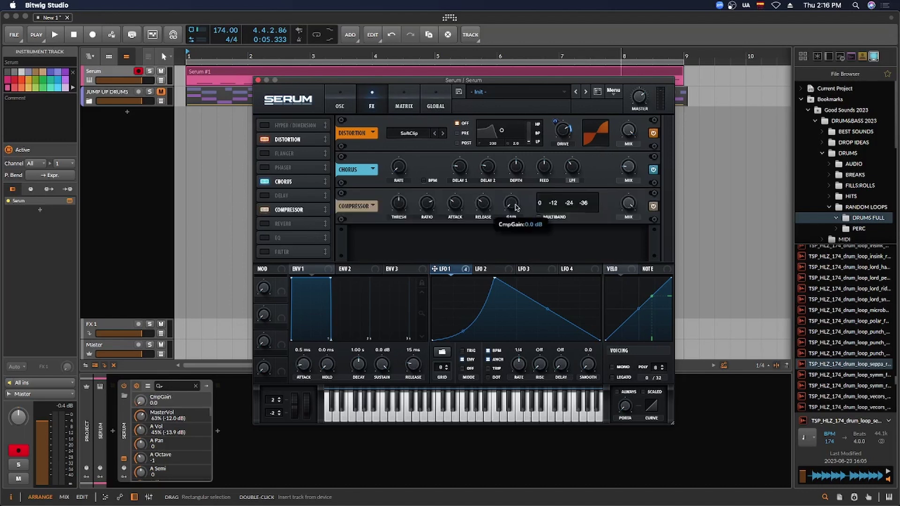
drag(516, 207, 519, 175)
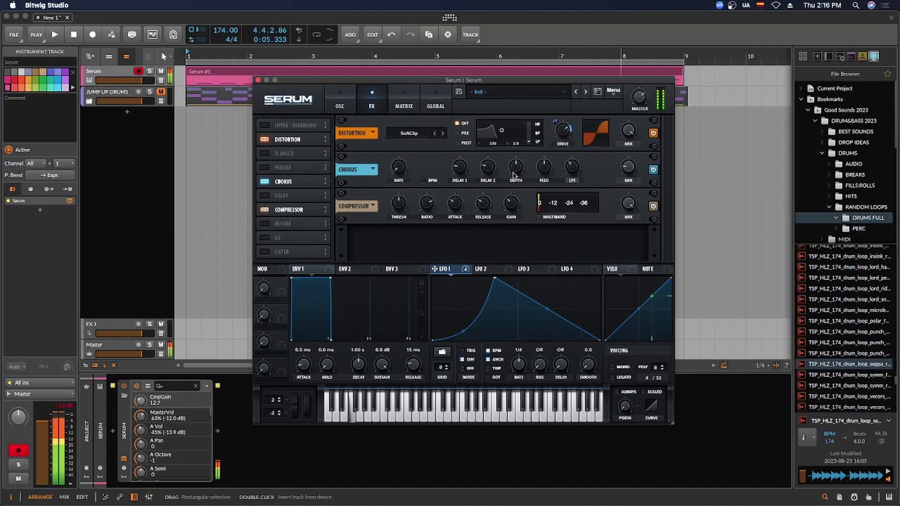
drag(511, 209, 509, 211)
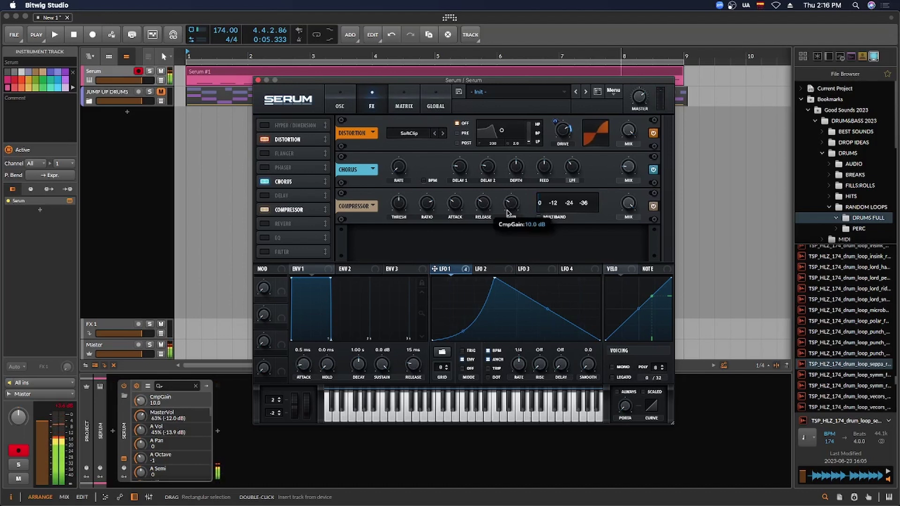
drag(508, 212, 507, 212)
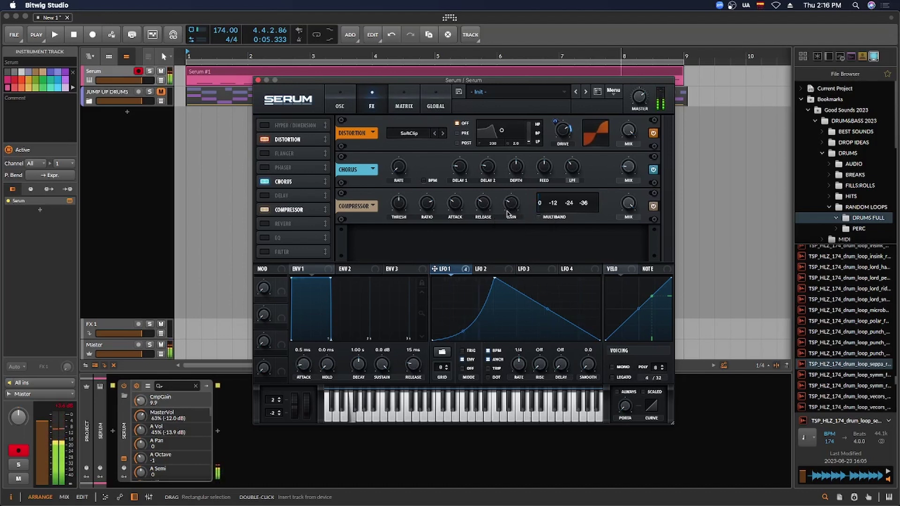
Fine-tune the amount of LFO 1 modulation on the noise oscillator's level
click(343, 107)
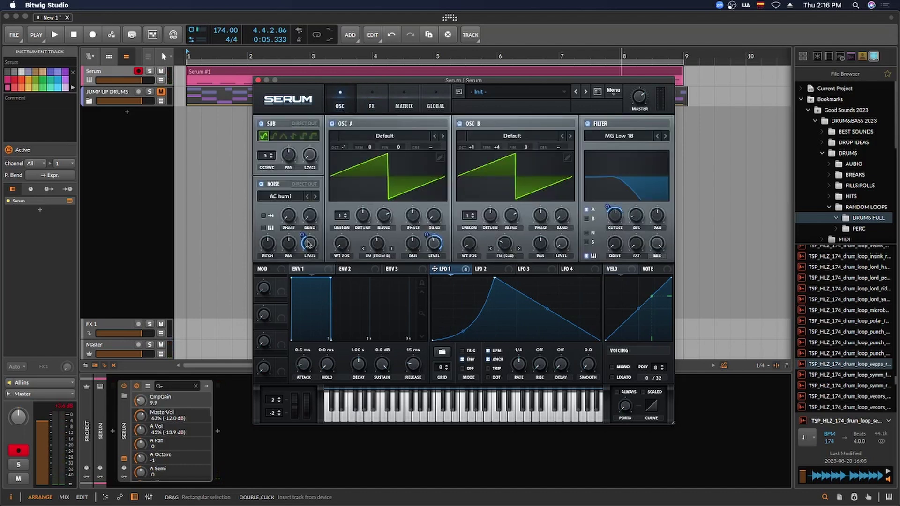
mouse_move(300, 234)
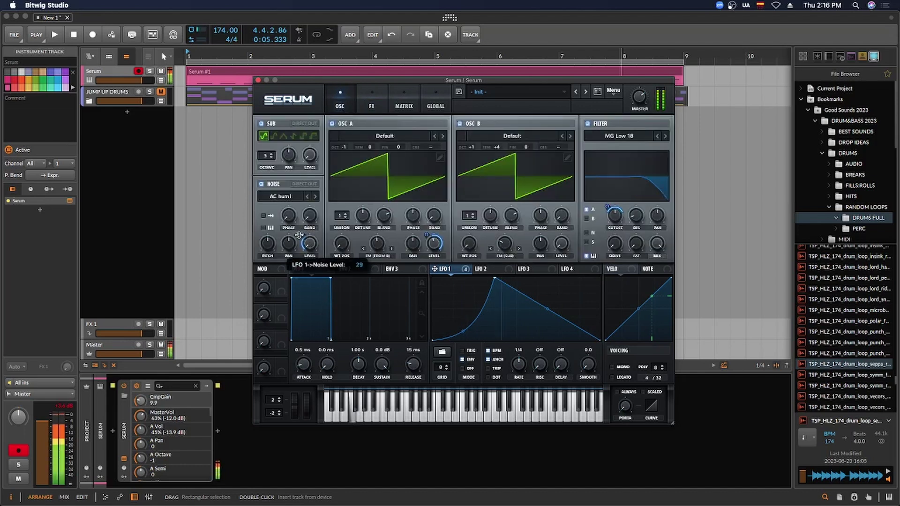
drag(299, 234, 302, 235)
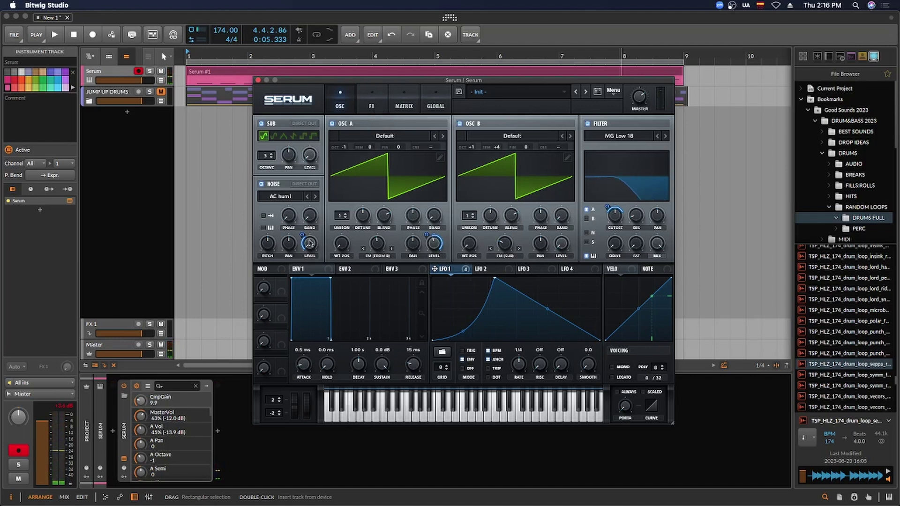
mouse_move(300, 236)
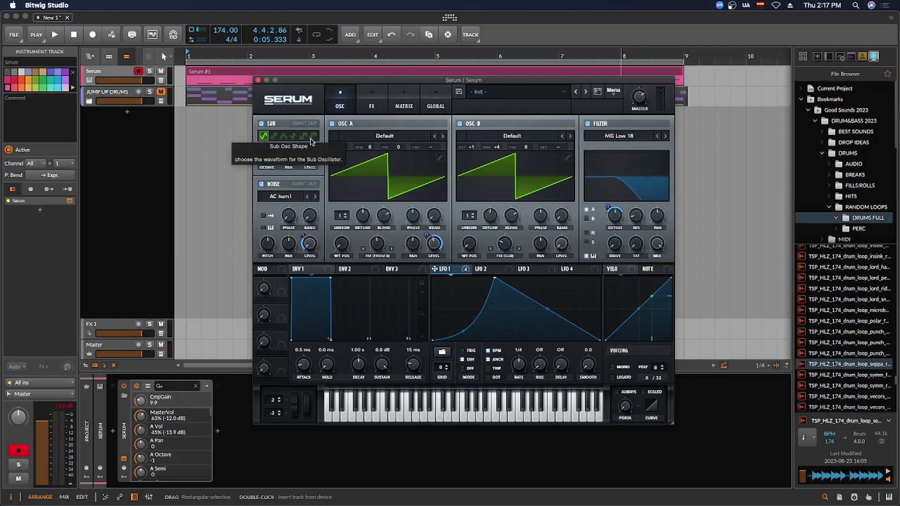
Enable the Reverb effect with size about 30%, decay 3.5 s, low cut at 39 and mix at 20%
click(372, 101)
click(265, 224)
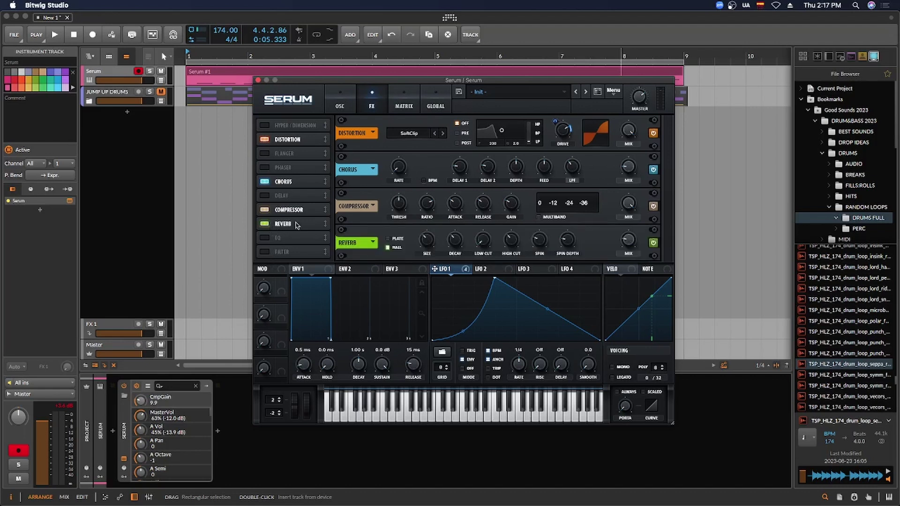
click(427, 241)
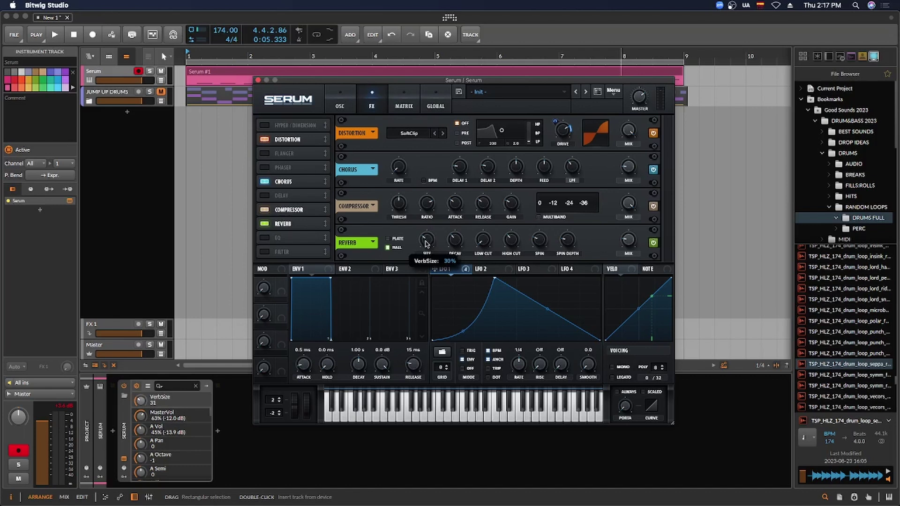
click(460, 241)
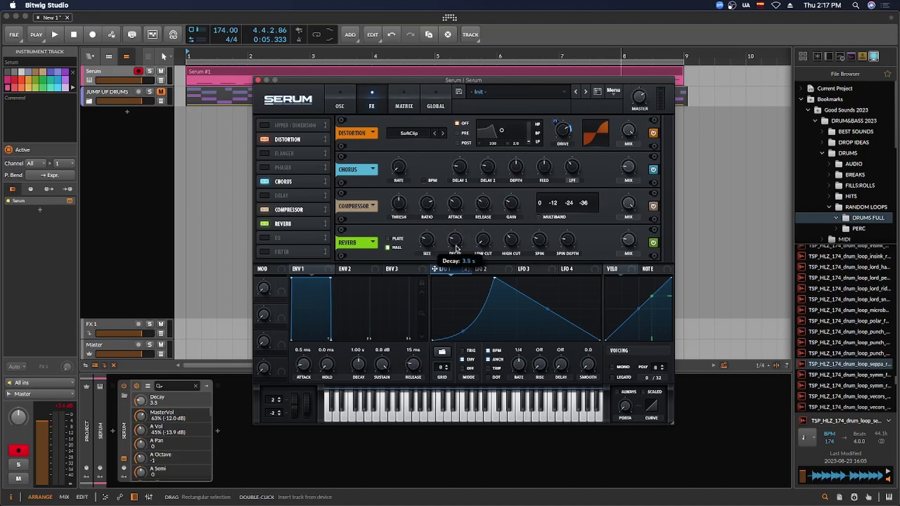
click(484, 241)
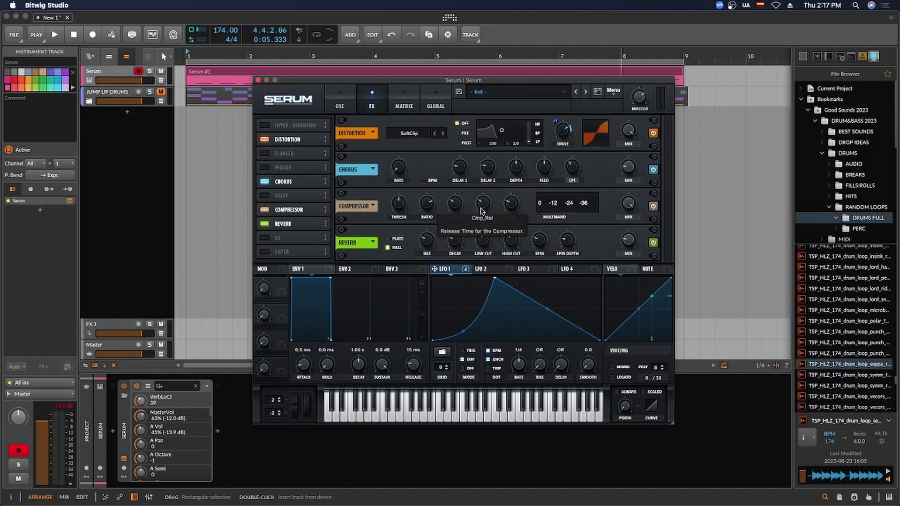
click(631, 243)
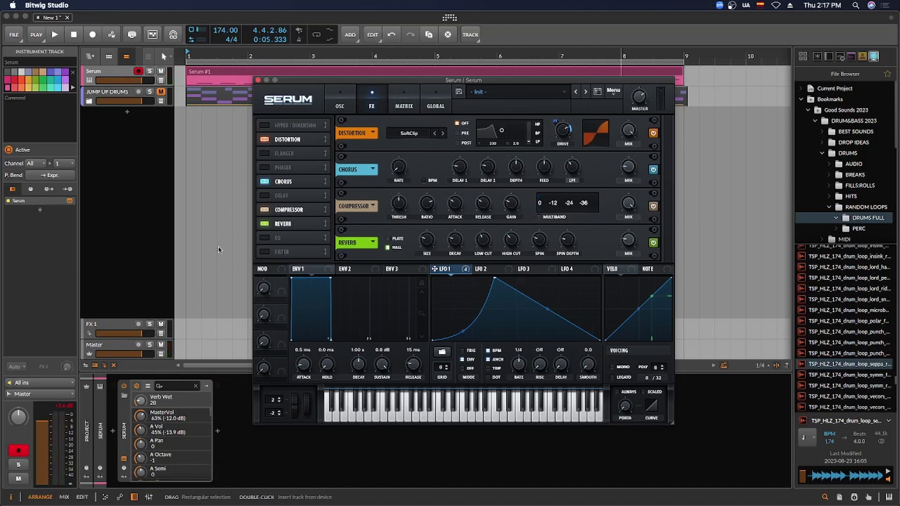
Add an MG Low 6 Filter effect with drive at 18, cutoff at 13290 Hz and mix at 88%
click(264, 251)
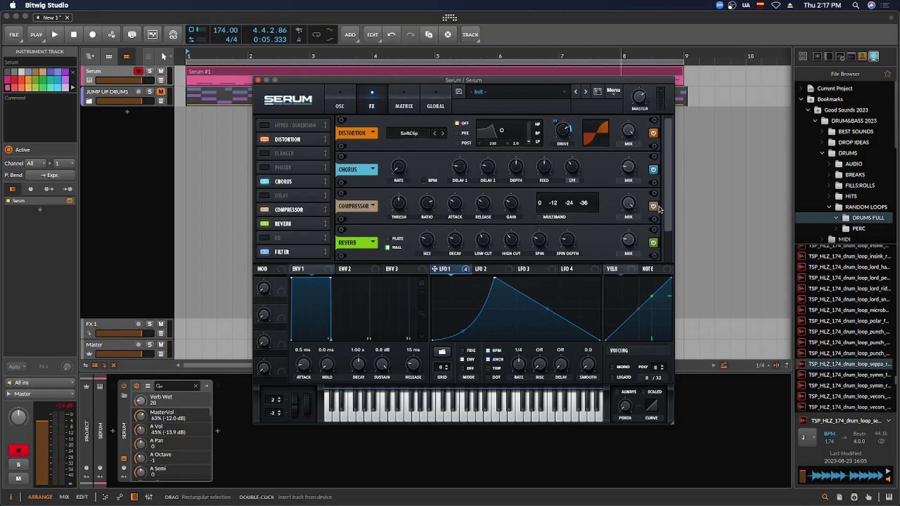
drag(671, 160, 668, 253)
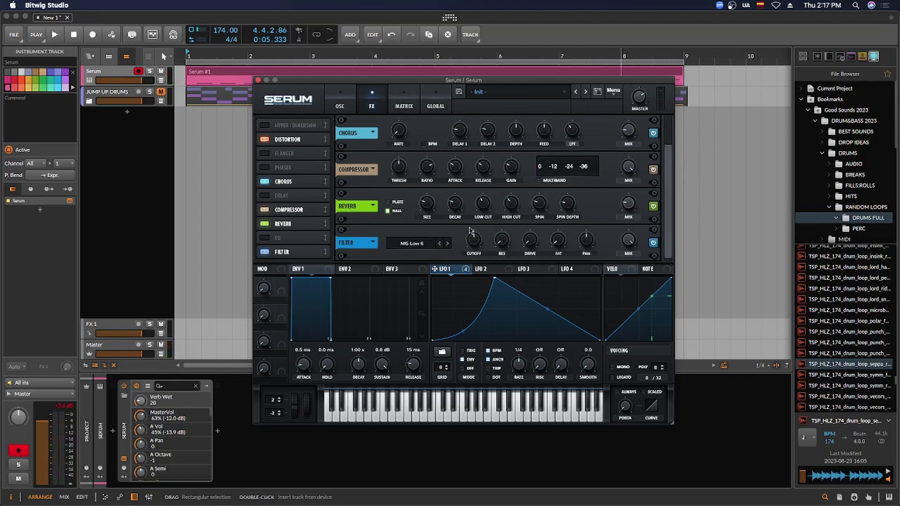
click(474, 244)
mouse_move(530, 242)
mouse_down()
mouse_move(534, 226)
mouse_move(530, 239)
mouse_up()
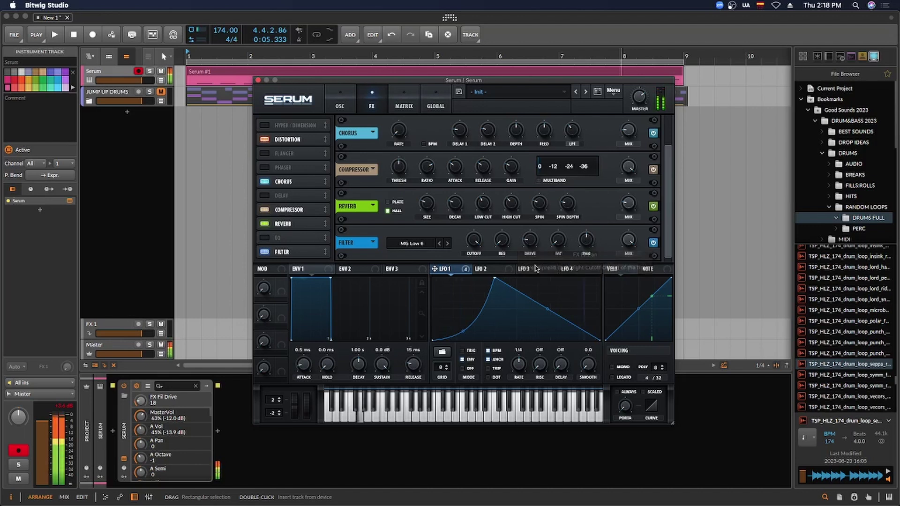
mouse_move(473, 241)
mouse_down()
mouse_move(478, 269)
mouse_move(476, 230)
mouse_up()
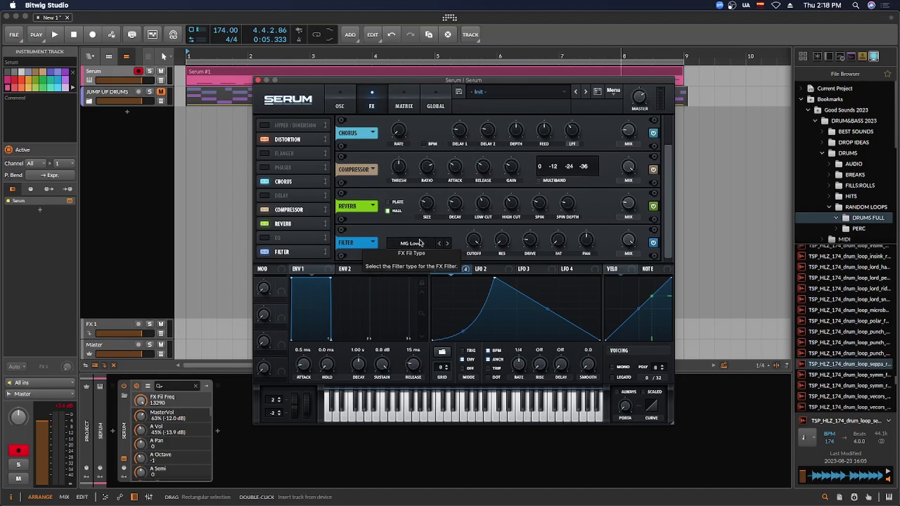
drag(631, 242, 627, 253)
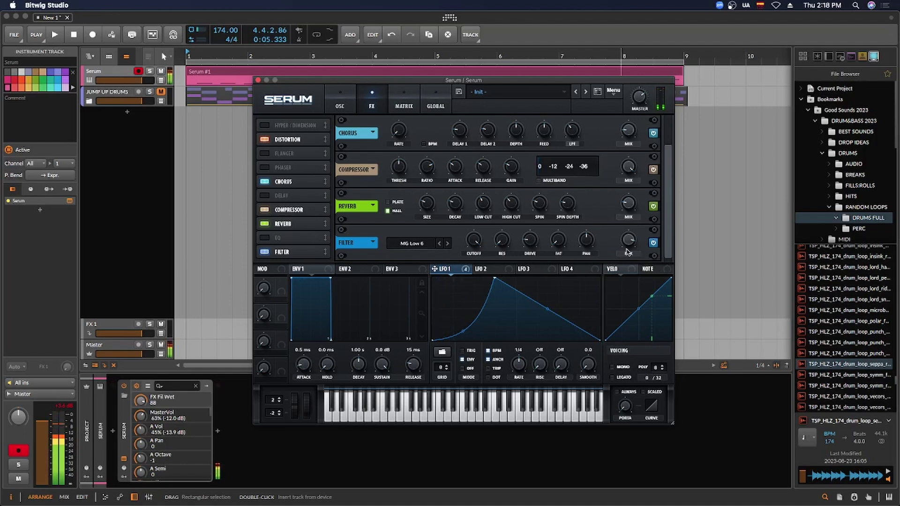
Lower oscillator B's FM (Sub) warp amount to about 22%
click(341, 105)
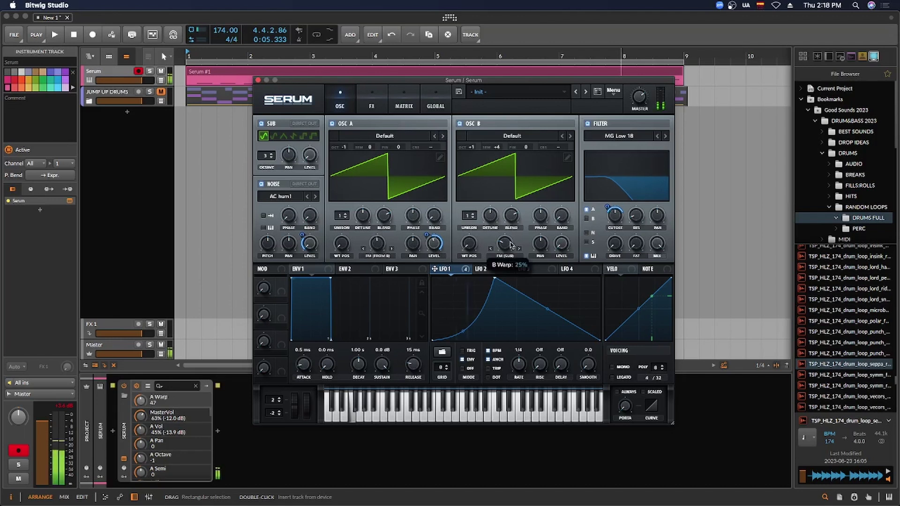
mouse_move(515, 243)
drag(516, 243, 509, 246)
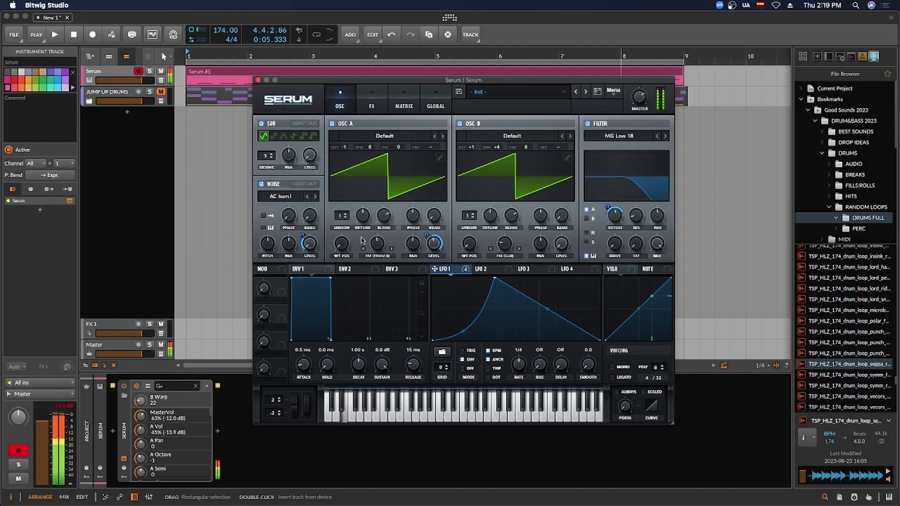
drag(509, 243, 507, 253)
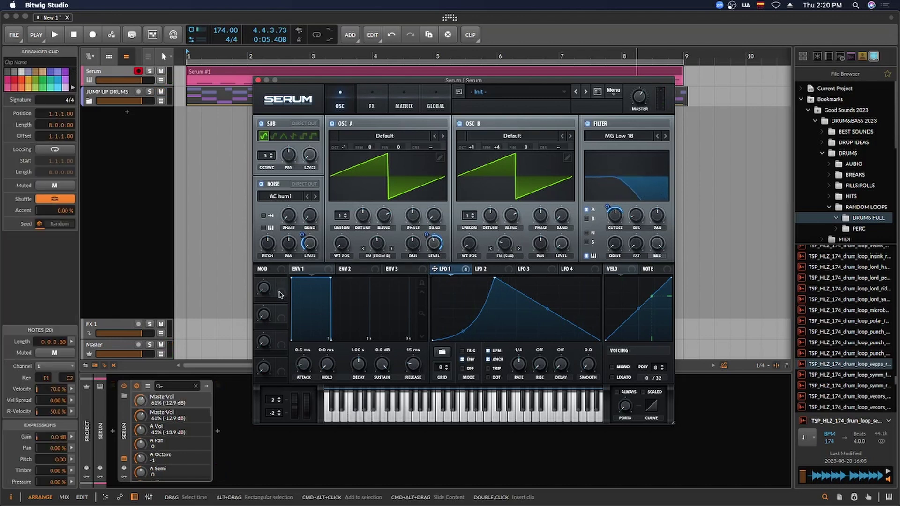
Assign Macro 1 to oscillator A's FM warp amount and Macro 2 to oscillator B's FM warp amount
drag(281, 282, 378, 241)
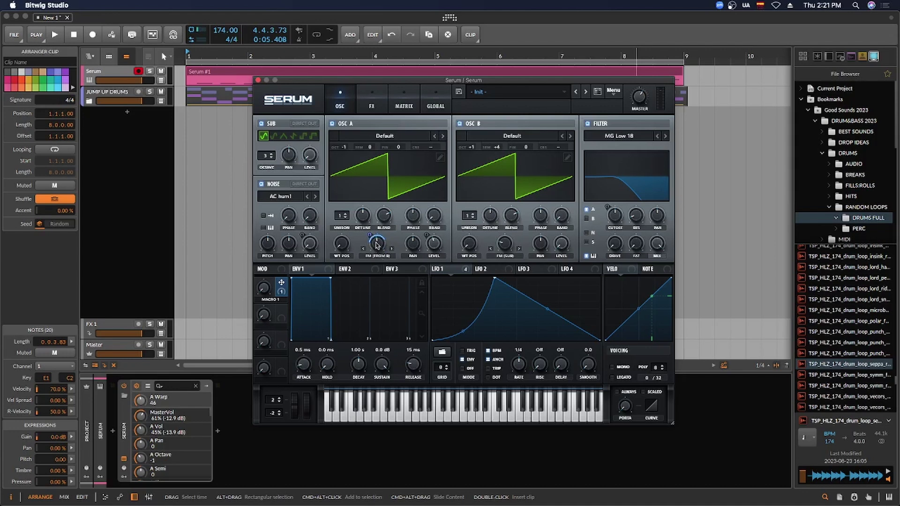
click(373, 104)
click(346, 108)
drag(281, 310, 505, 243)
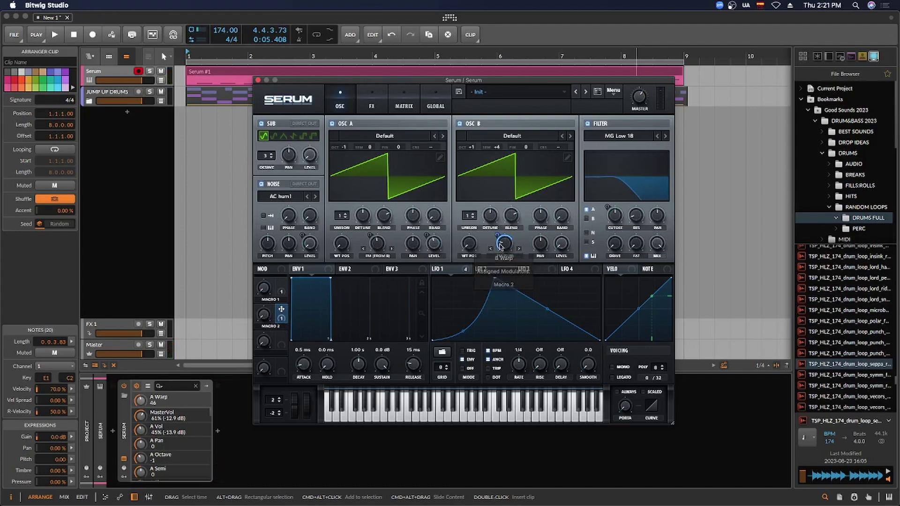
Turn up both FM macros, with Macro 2 at 52% and Macro 1 at 41%
click(263, 318)
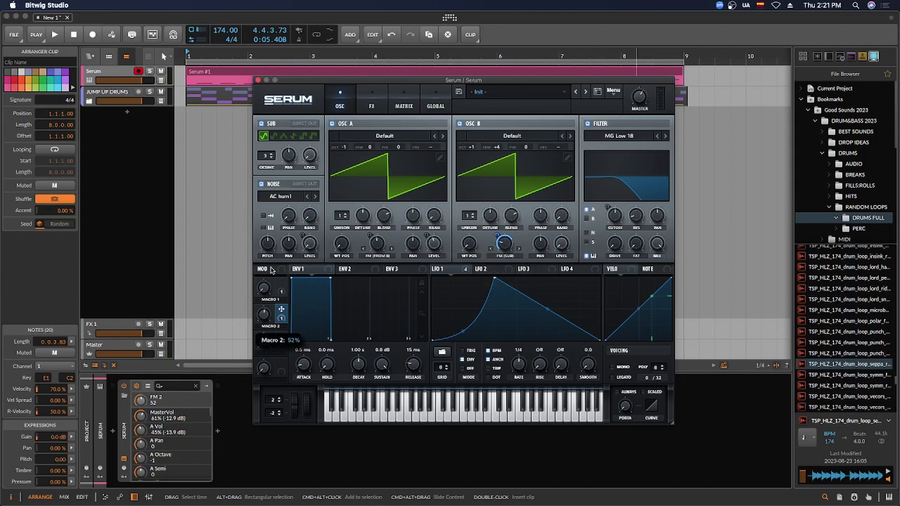
drag(271, 271, 270, 272)
click(264, 294)
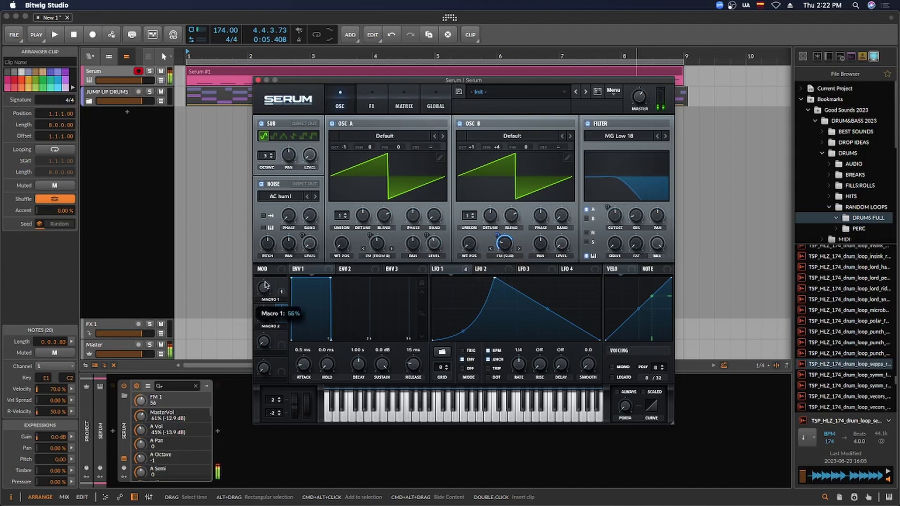
mouse_move(265, 289)
mouse_down()
mouse_move(275, 256)
mouse_move(268, 313)
mouse_move(266, 299)
mouse_up()
click(264, 315)
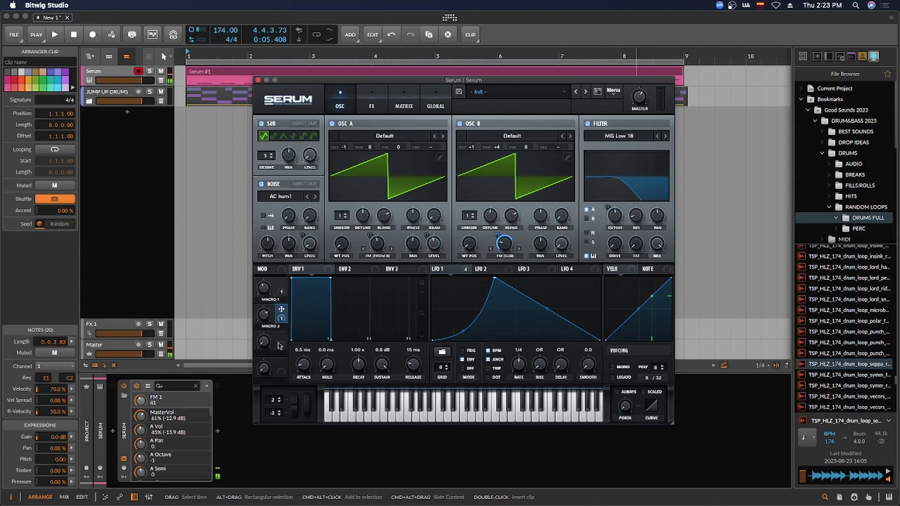
Assign Macro 3 to the filter cutoff and turn the macro up
drag(282, 335, 615, 220)
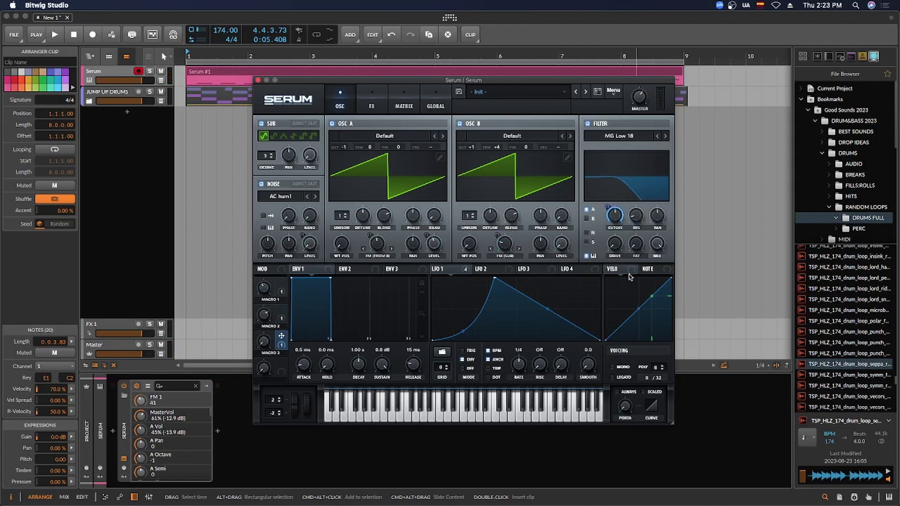
click(262, 345)
drag(266, 347, 275, 302)
Adjust Macro 2 to 68% and Macro 3 to 39%
drag(264, 315, 259, 334)
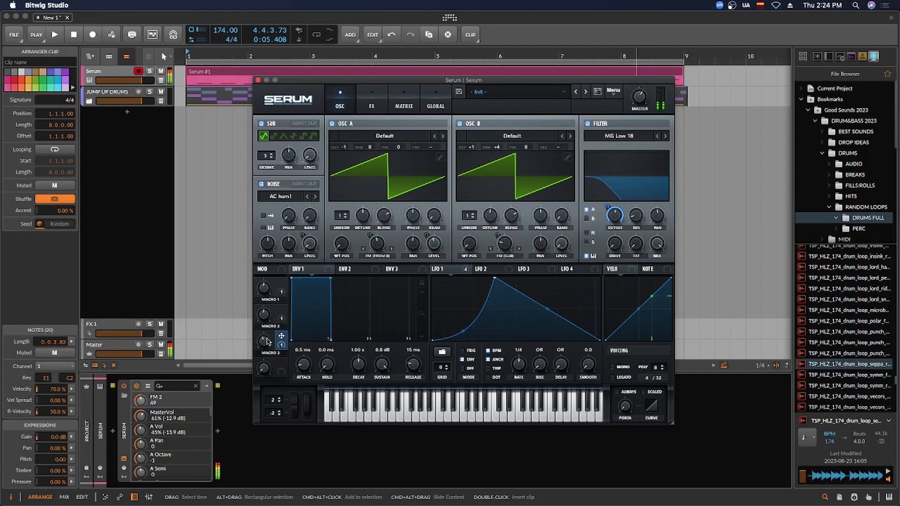
drag(264, 341, 264, 302)
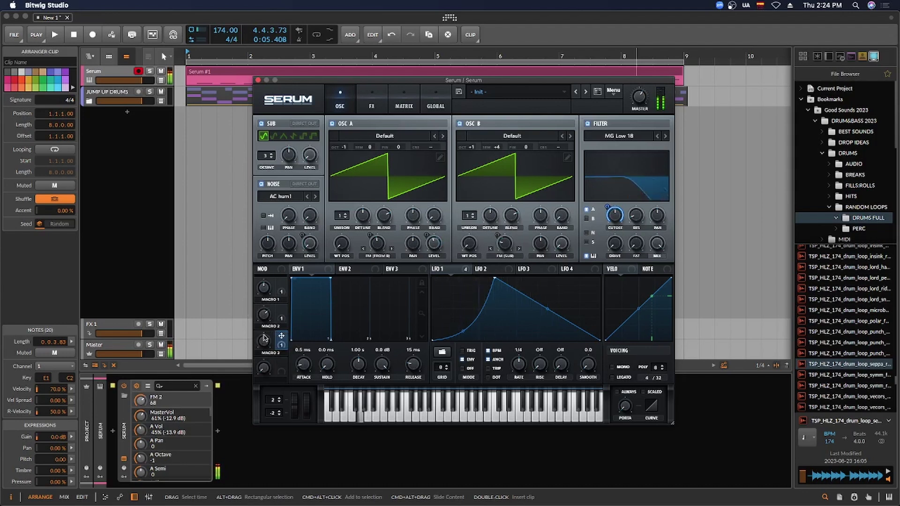
drag(264, 341, 263, 358)
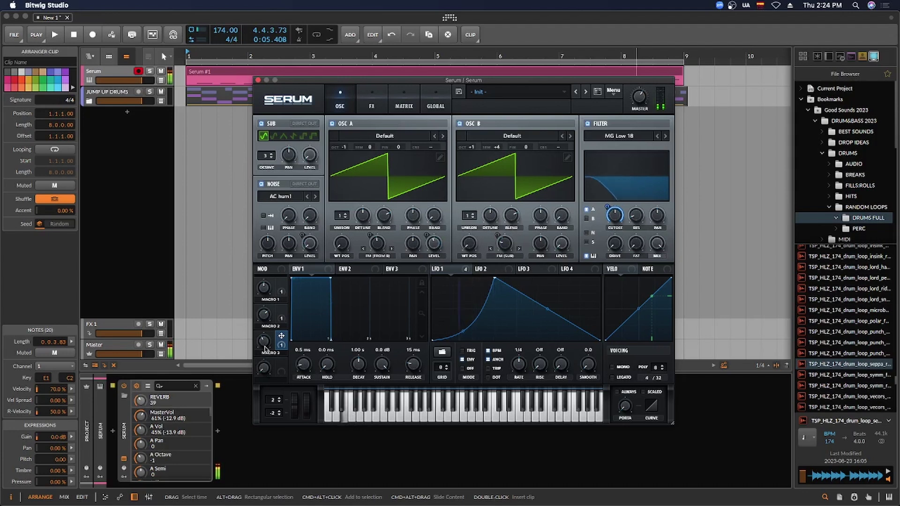